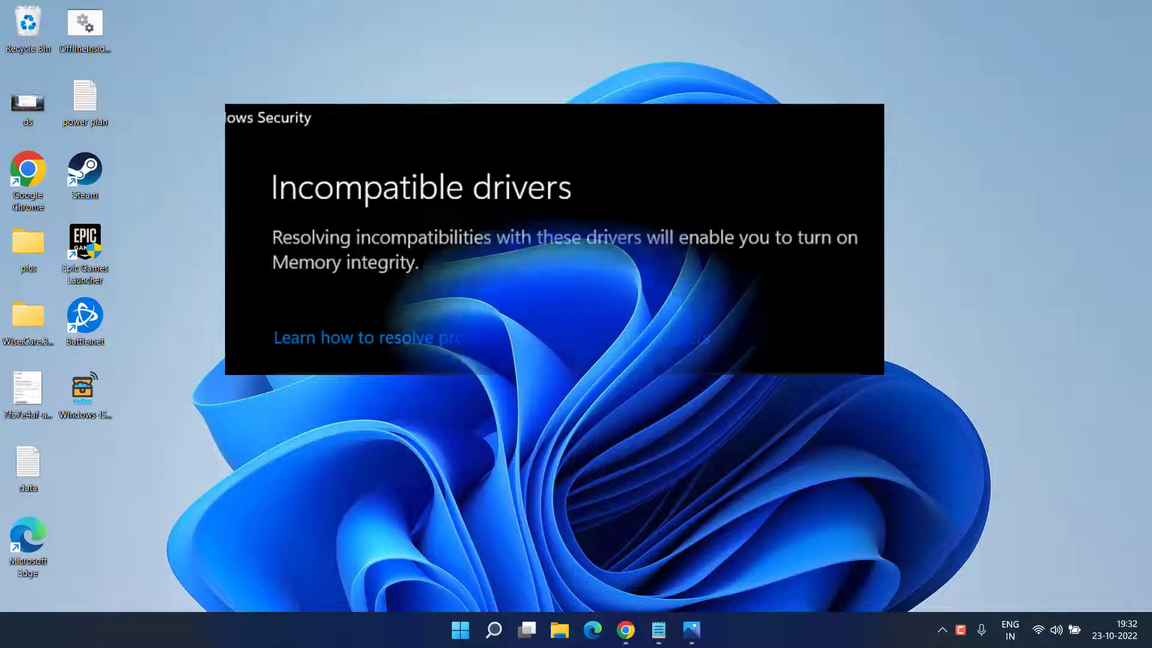
Step: Go to Settings > Apps > Optional features and launch More Windows features
key(super+i)
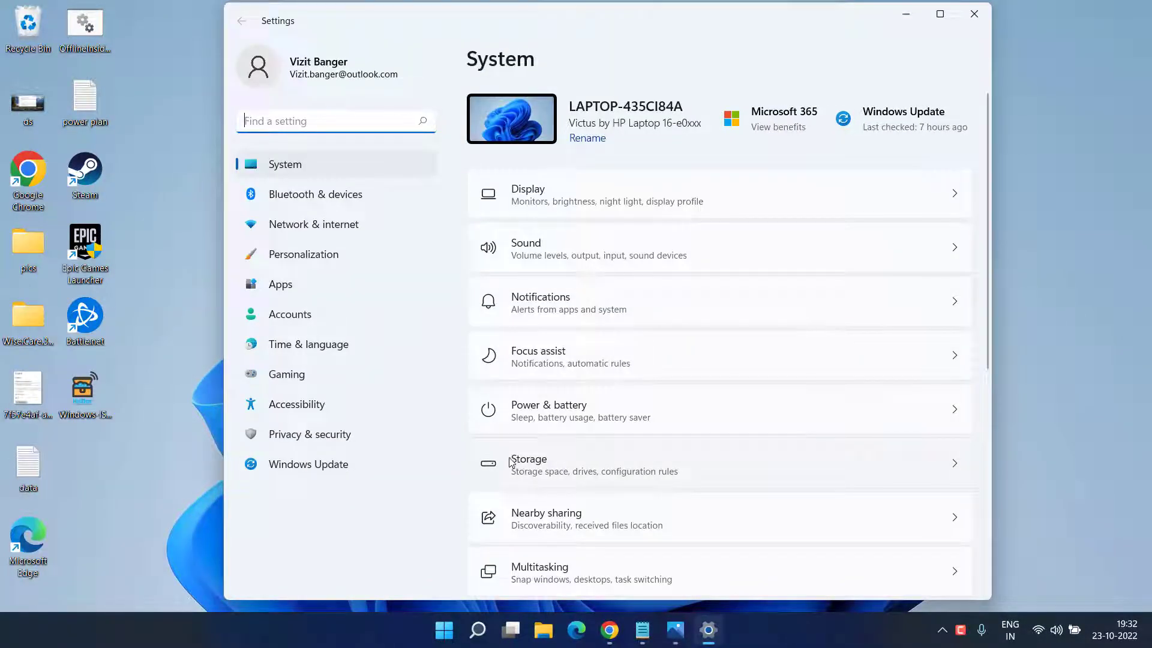
click(294, 296)
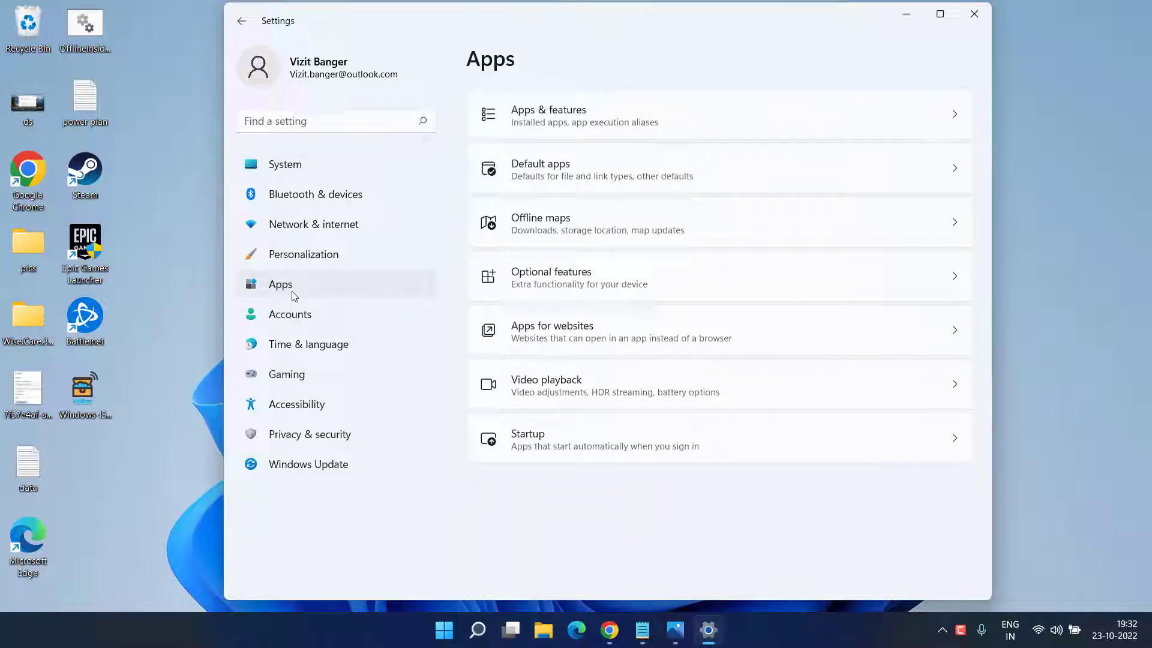
click(605, 280)
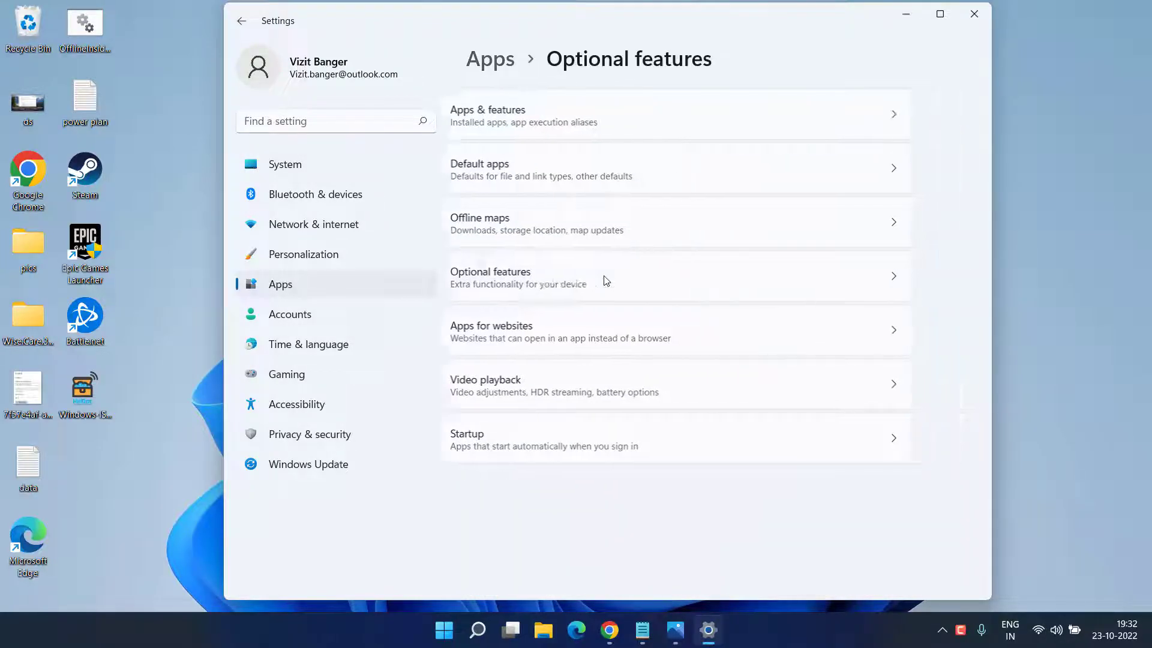
scroll(606, 319, down, 15)
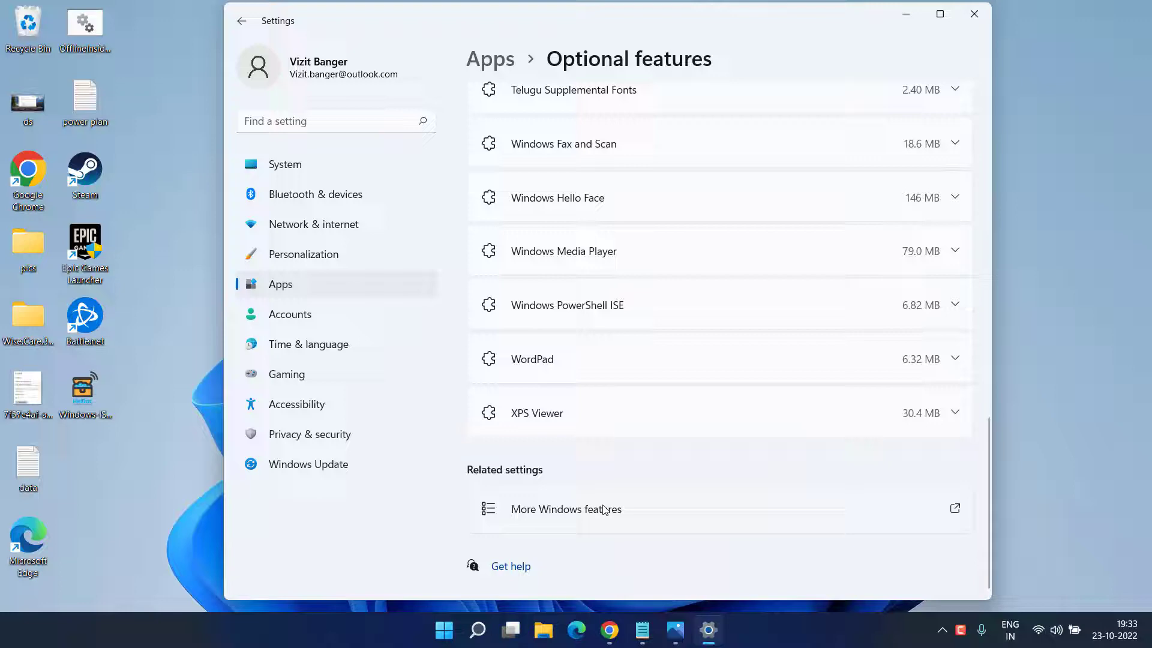
click(569, 515)
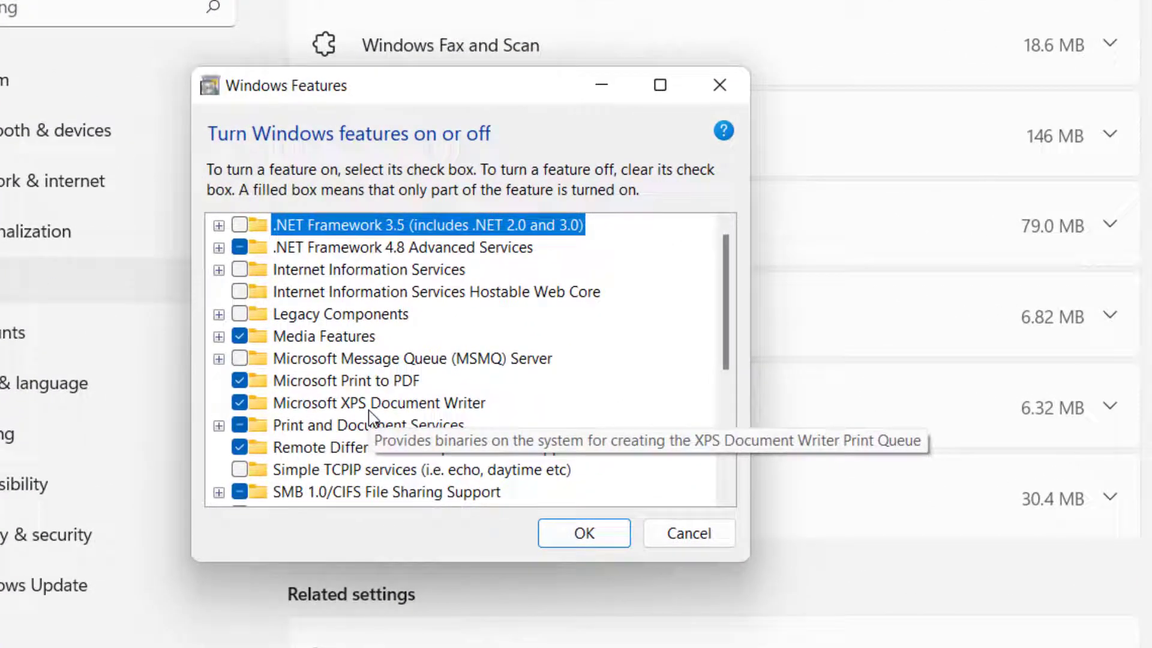
Step: Tick Virtual Machine Platform and Windows Hypervisor Platform and apply the feature changes
click(369, 415)
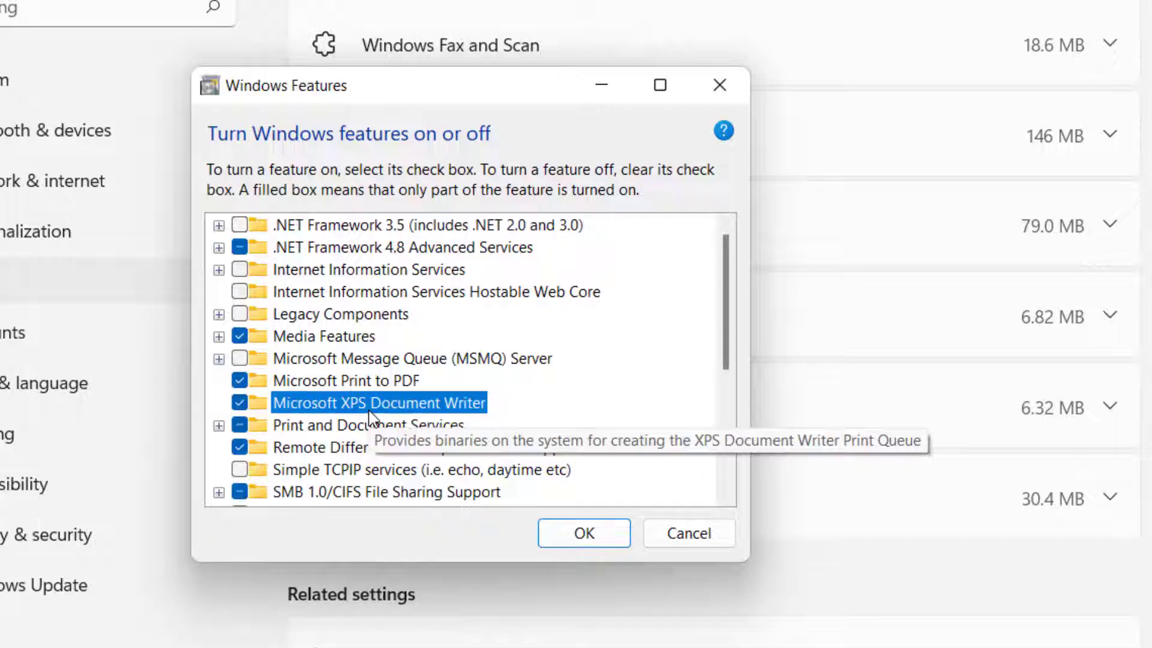
key(v)
scroll(366, 414, down, 1)
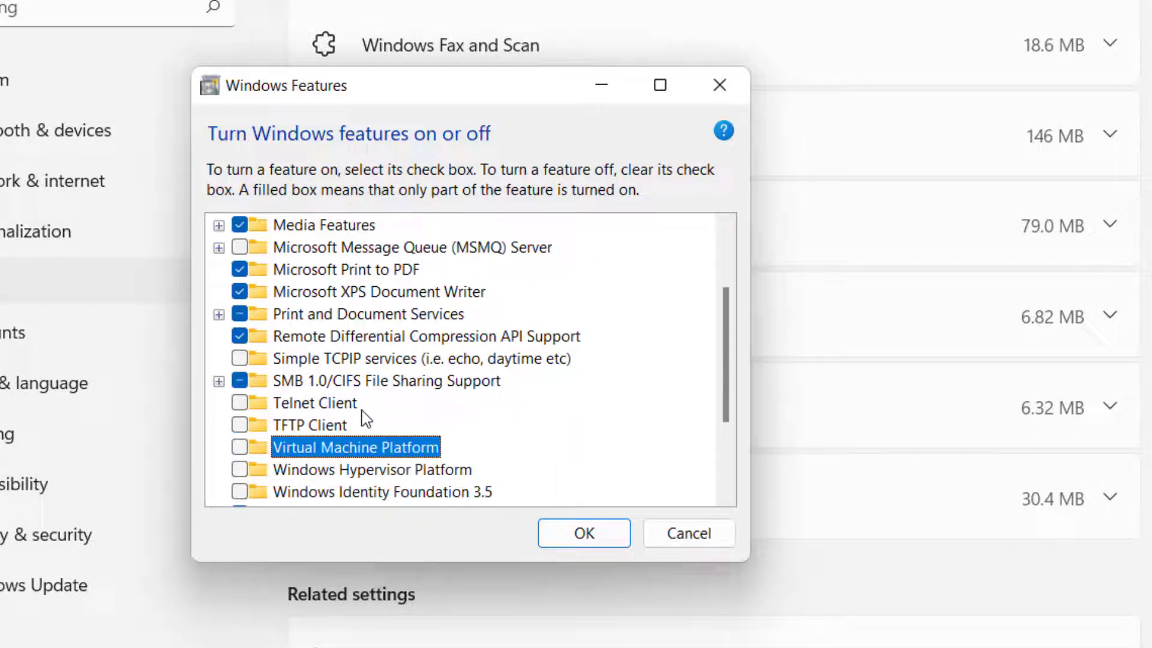
scroll(420, 360, down, 1)
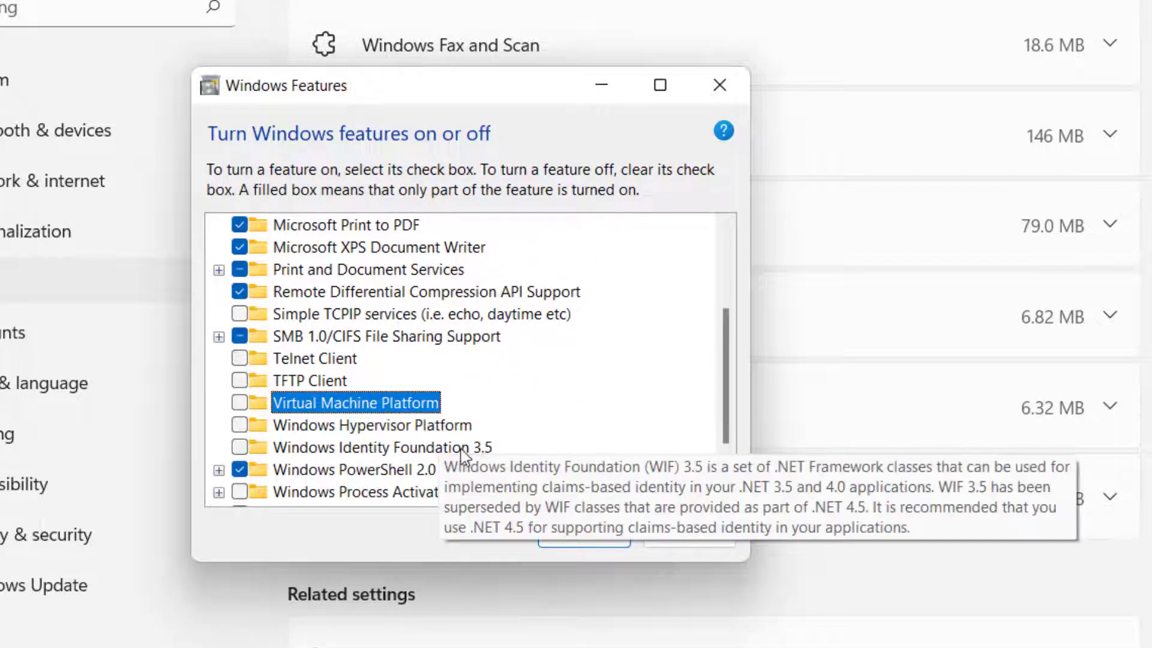
click(239, 402)
click(239, 425)
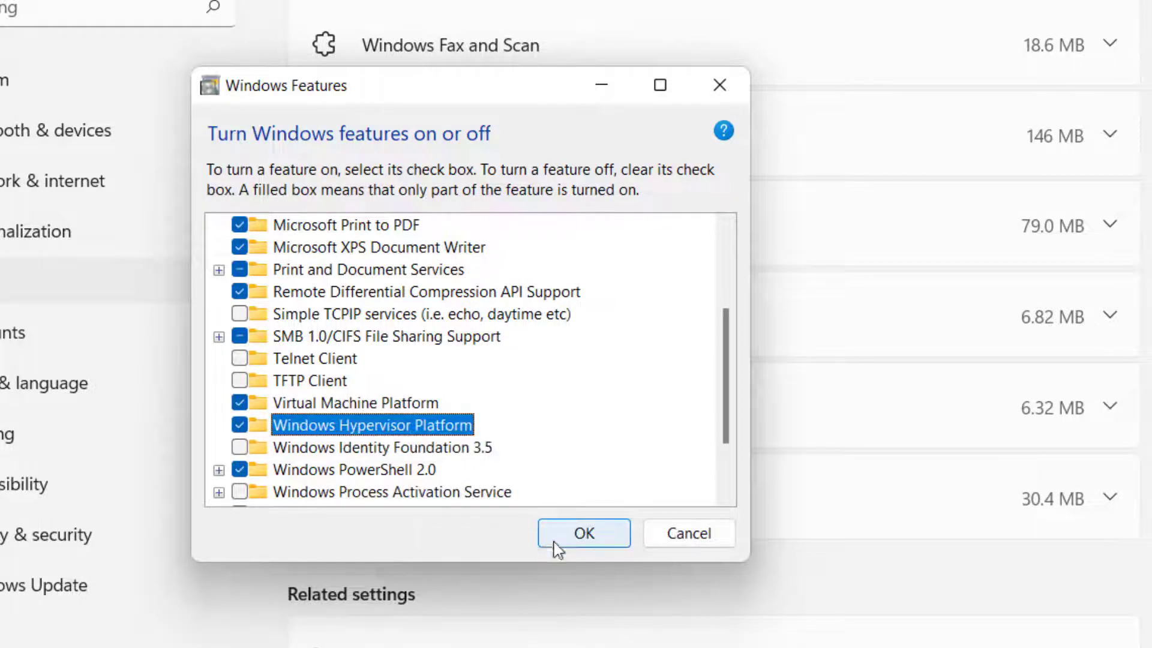
click(572, 543)
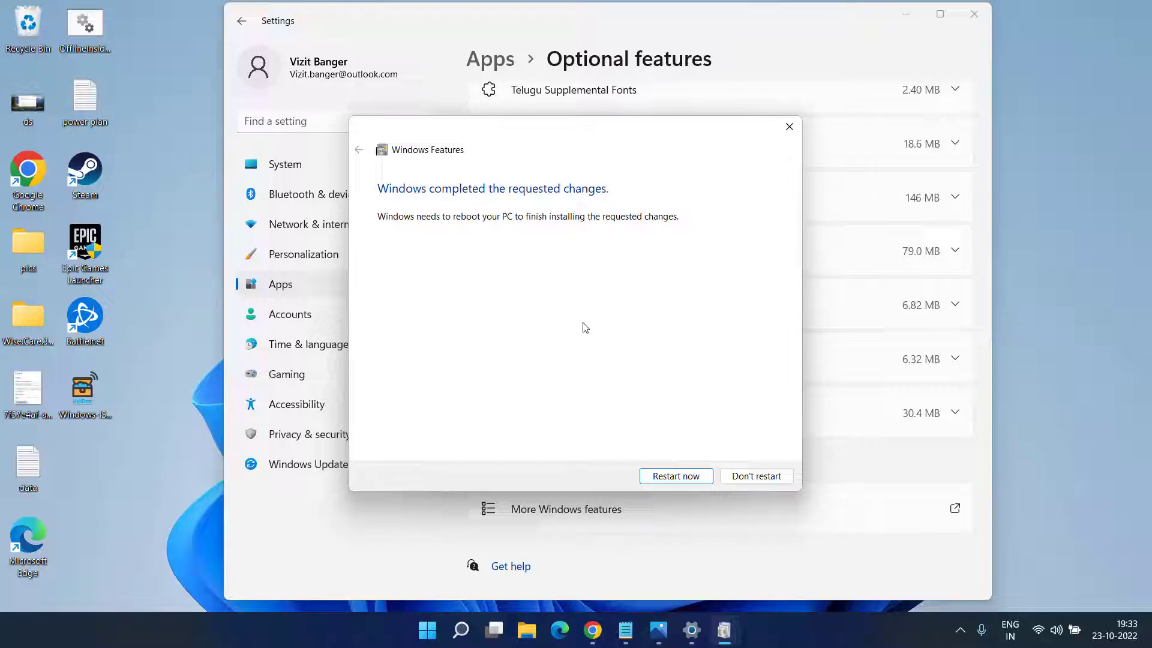
Step: Postpone the restart, close Settings, and launch msconfig from the Run box
click(760, 484)
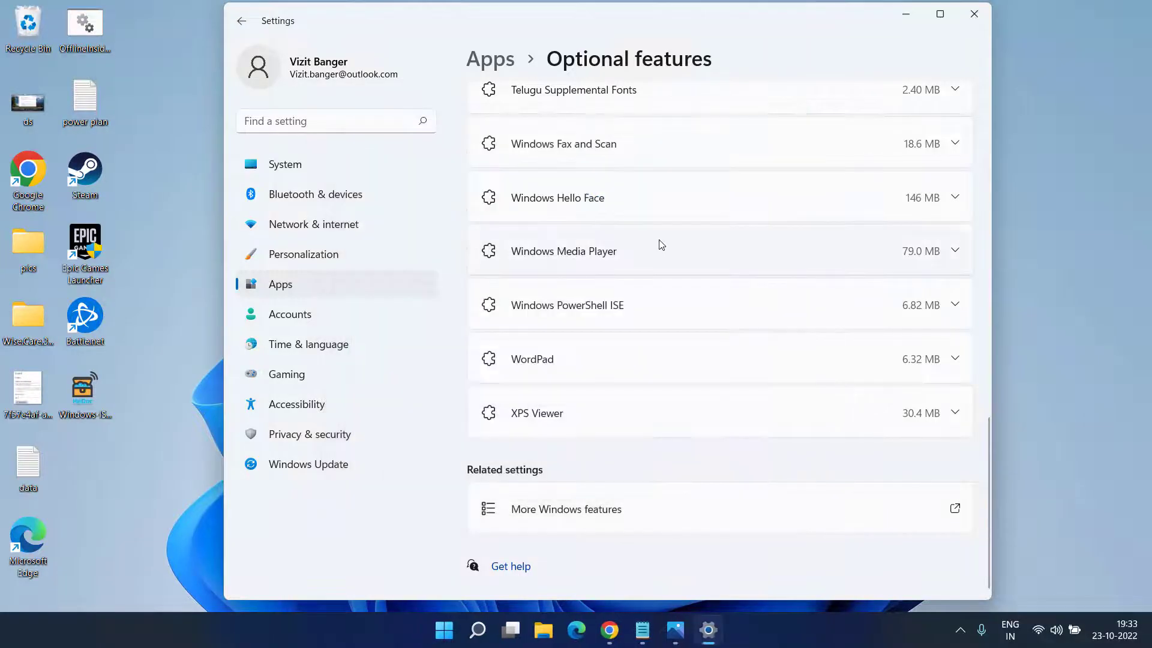
click(973, 14)
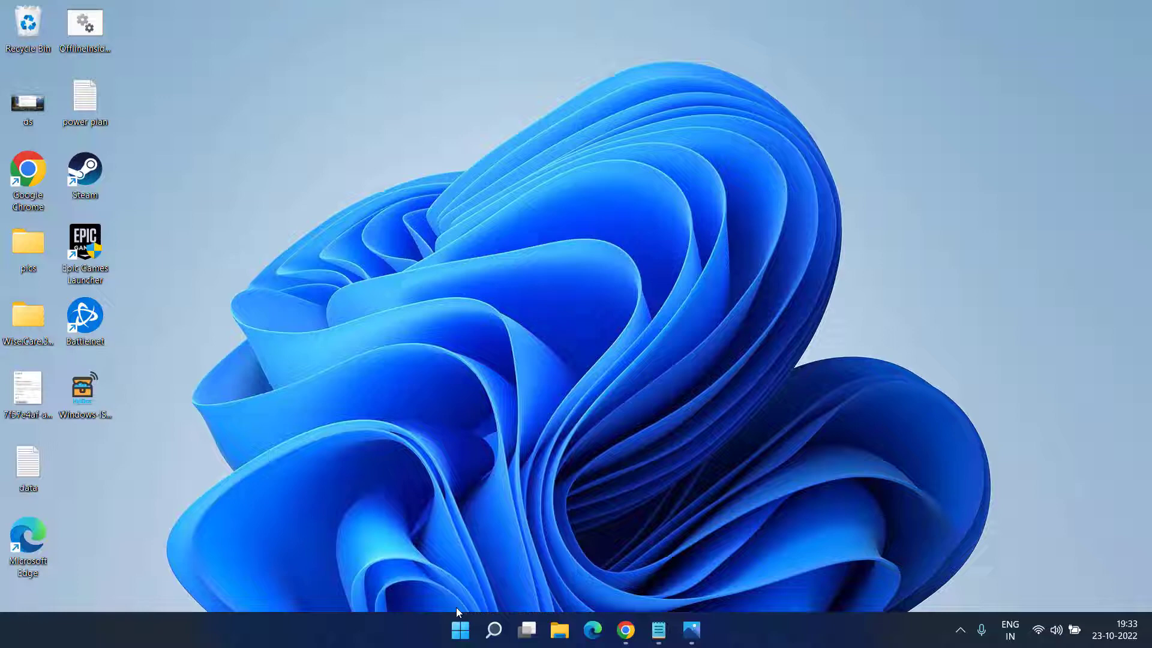
right_click(460, 637)
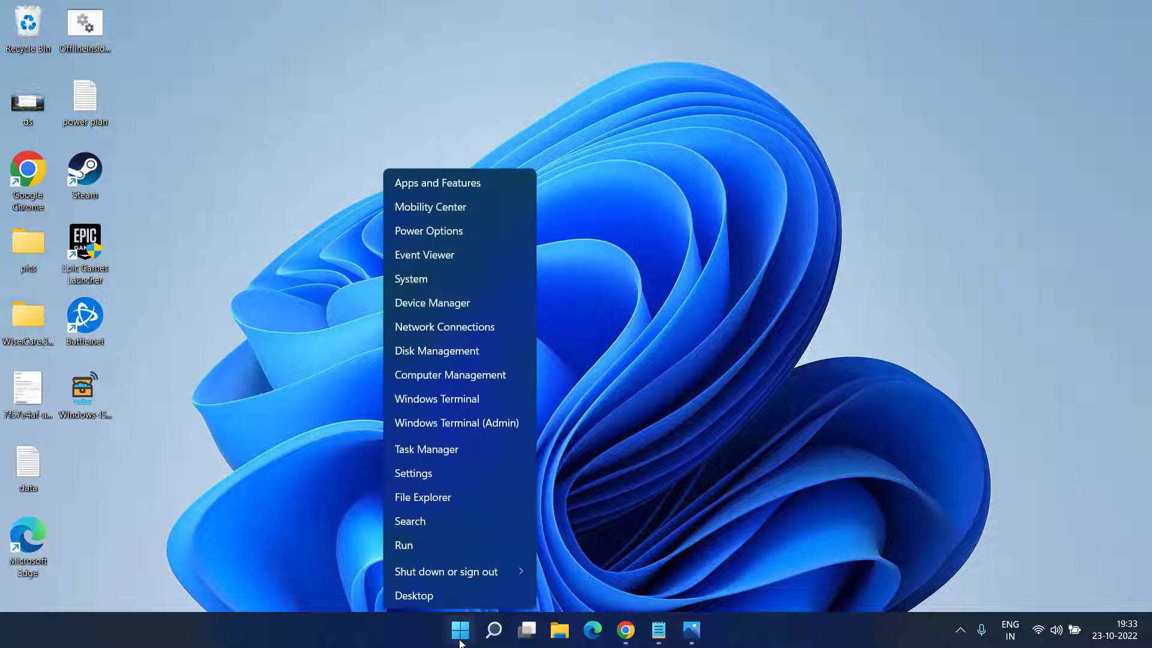
click(424, 549)
key(BackSpace)
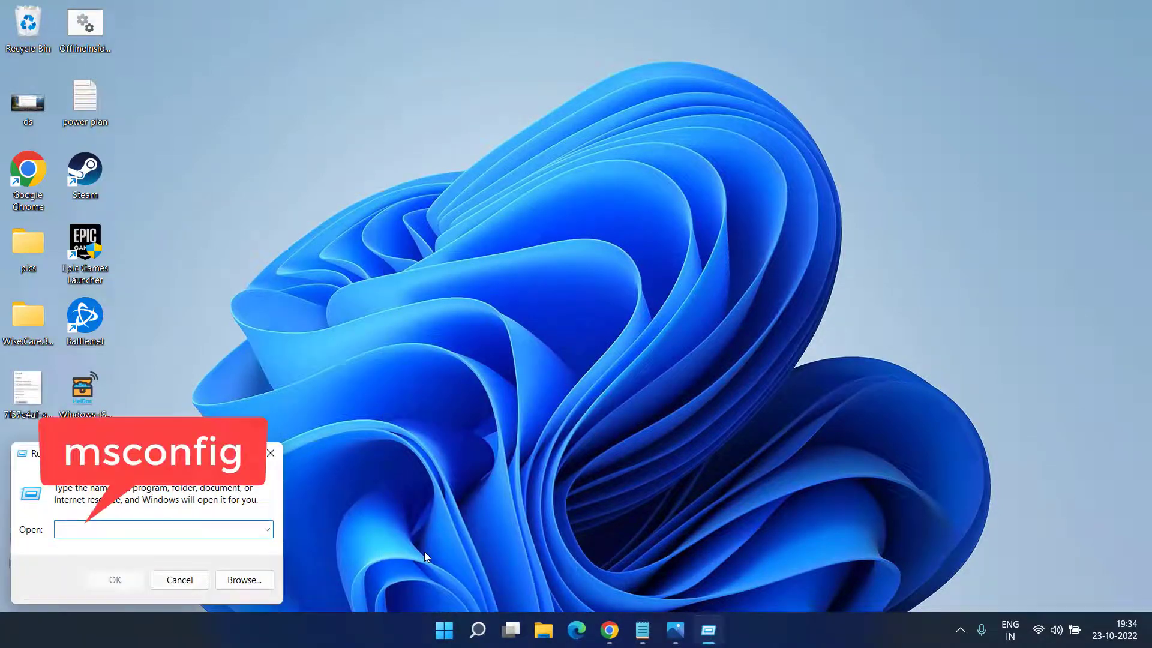
text(msconfig)
key(Return)
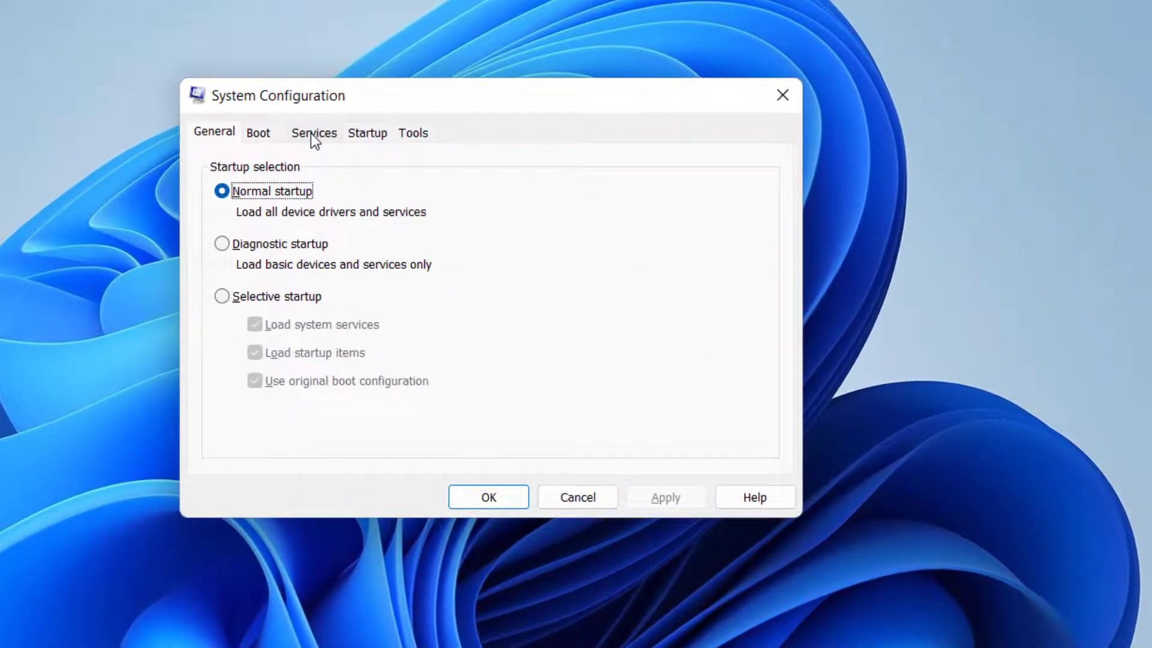
Step: View the Services tab with all Microsoft services hidden, then cancel without changes
click(311, 133)
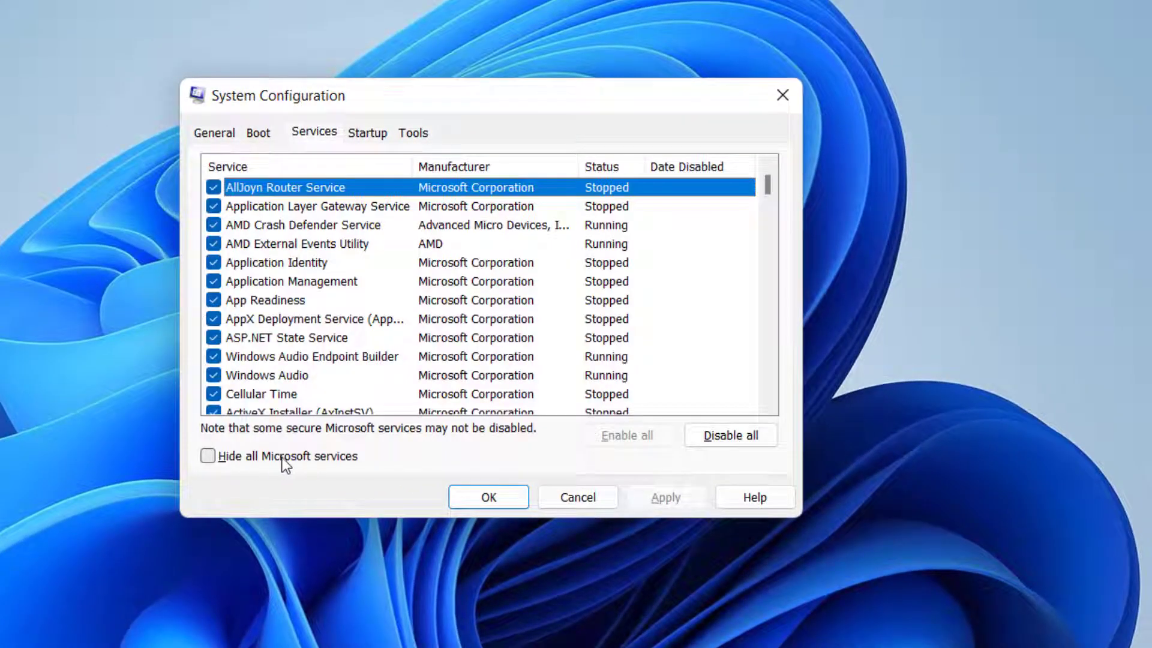
click(243, 457)
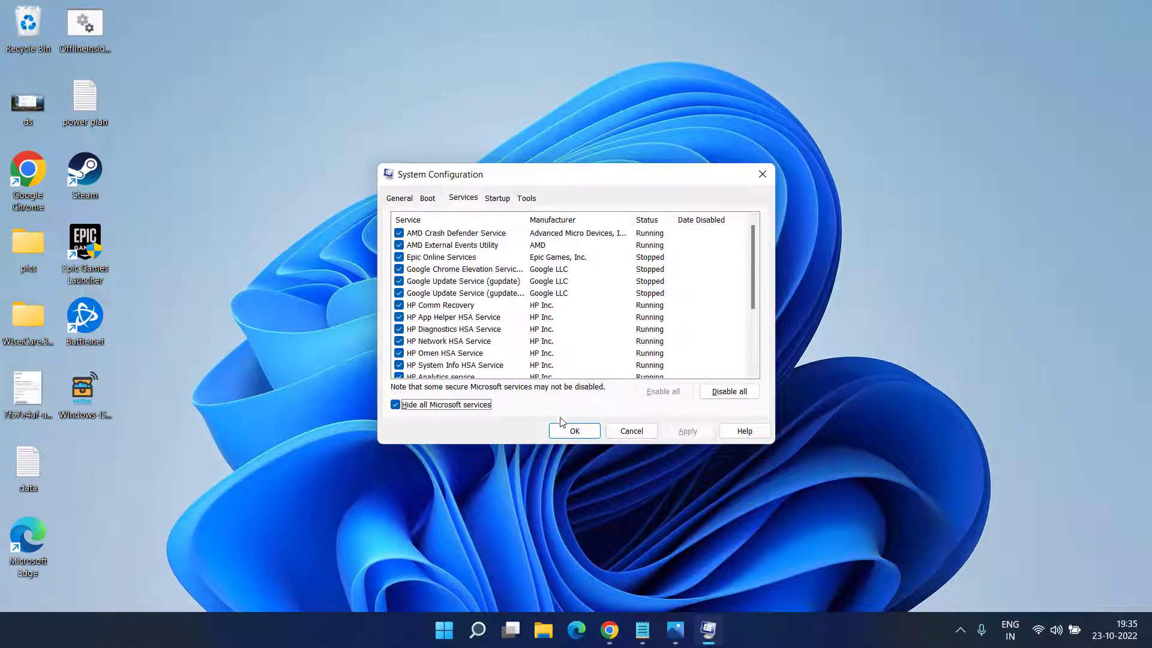
click(635, 429)
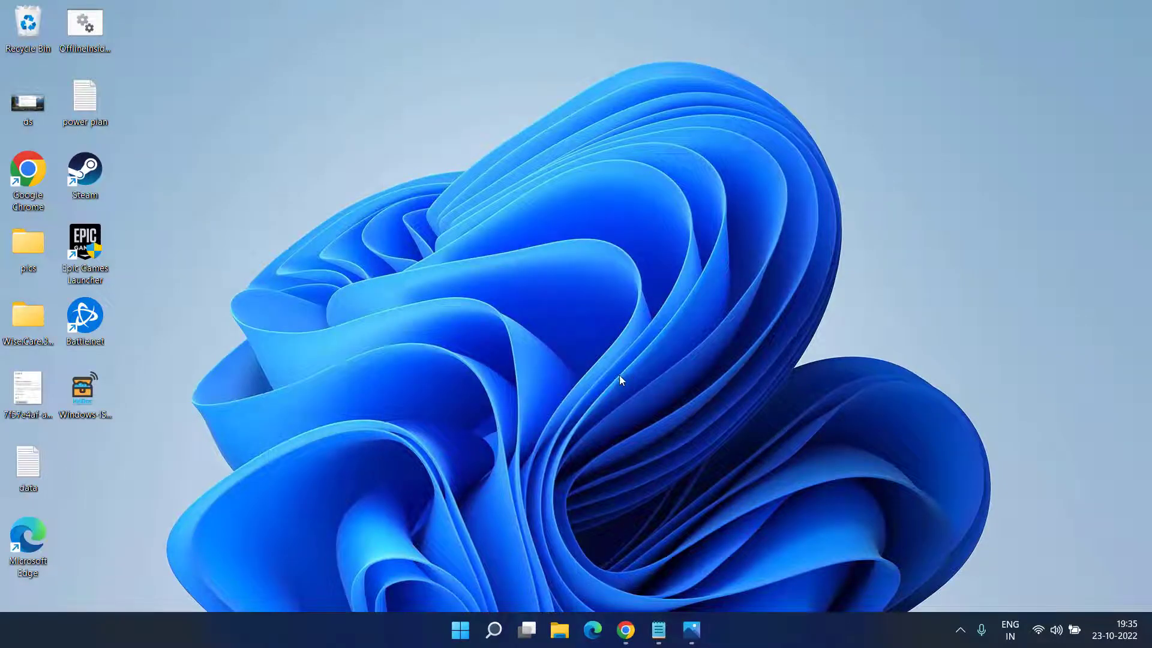
Step: Search Start for 'term' and run Windows Terminal as administrator
click(460, 629)
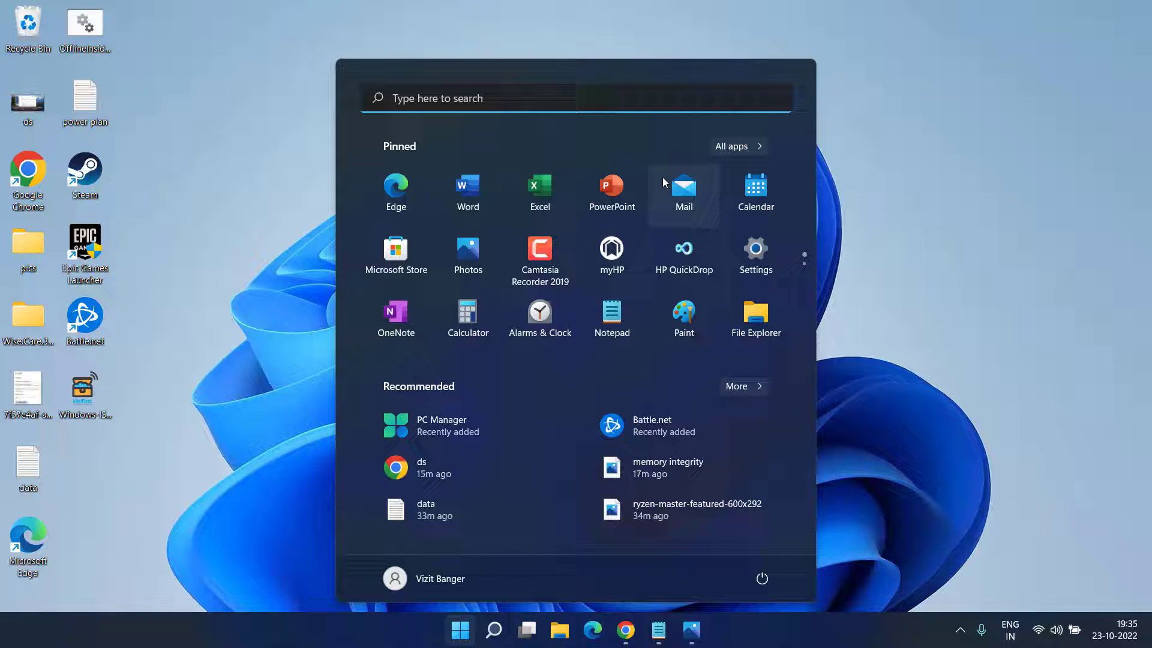
text(term)
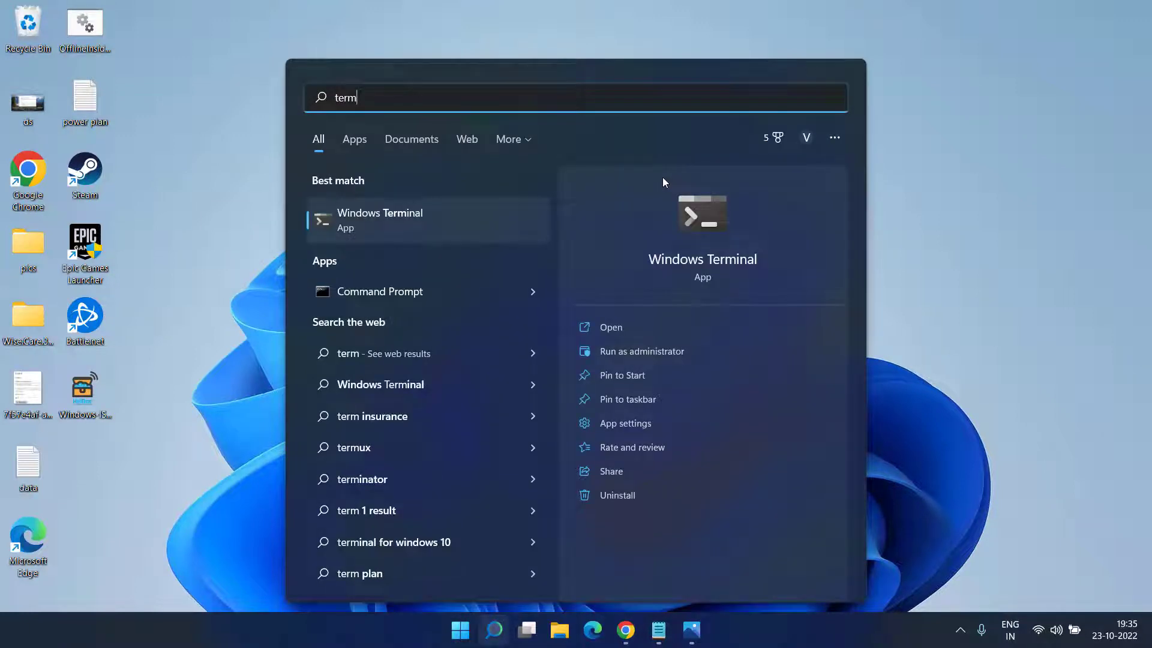
click(634, 355)
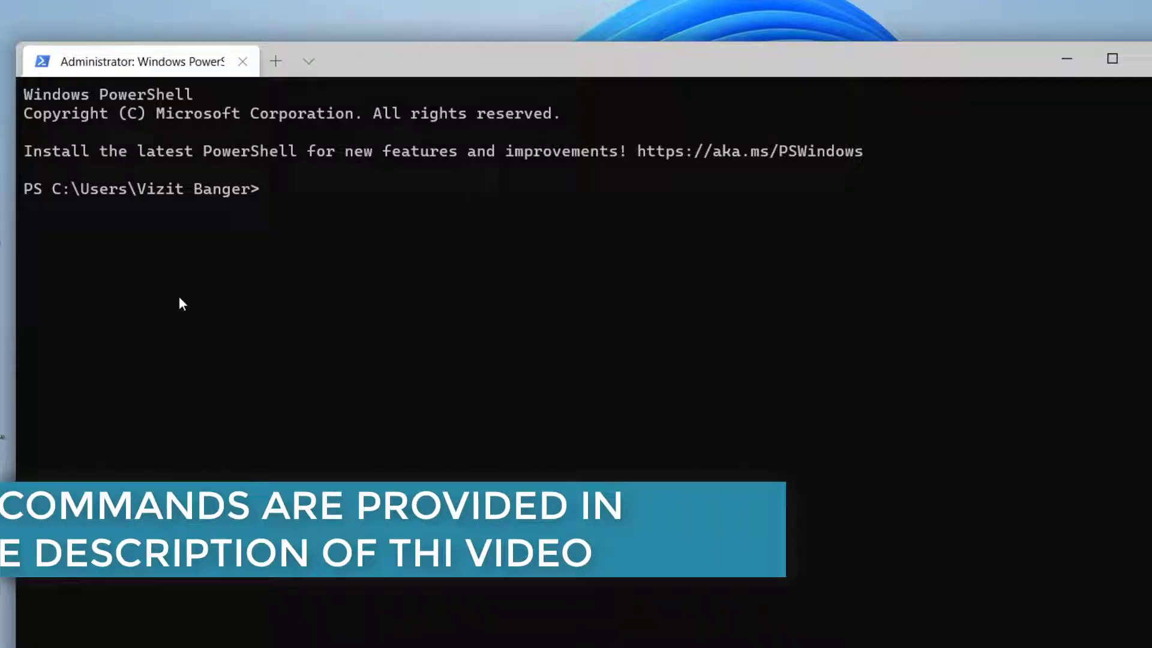
Step: Run pnputil /enum-drivers and scroll back through the listed driver packages
text(pnputil /enum-drivers)
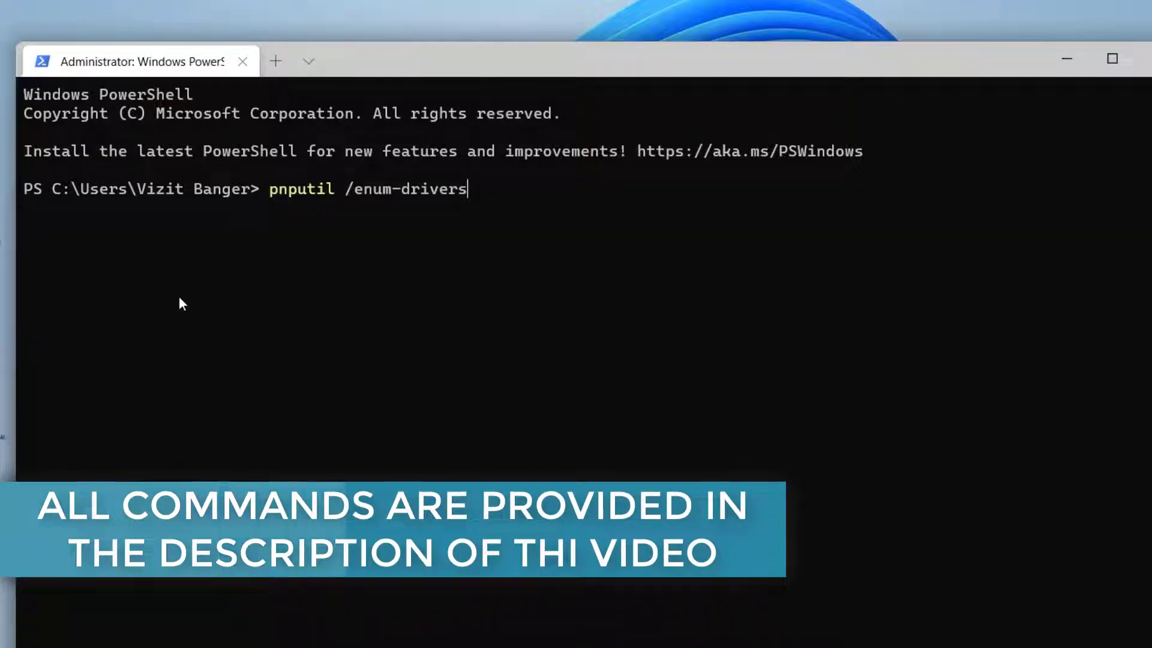
key(Return)
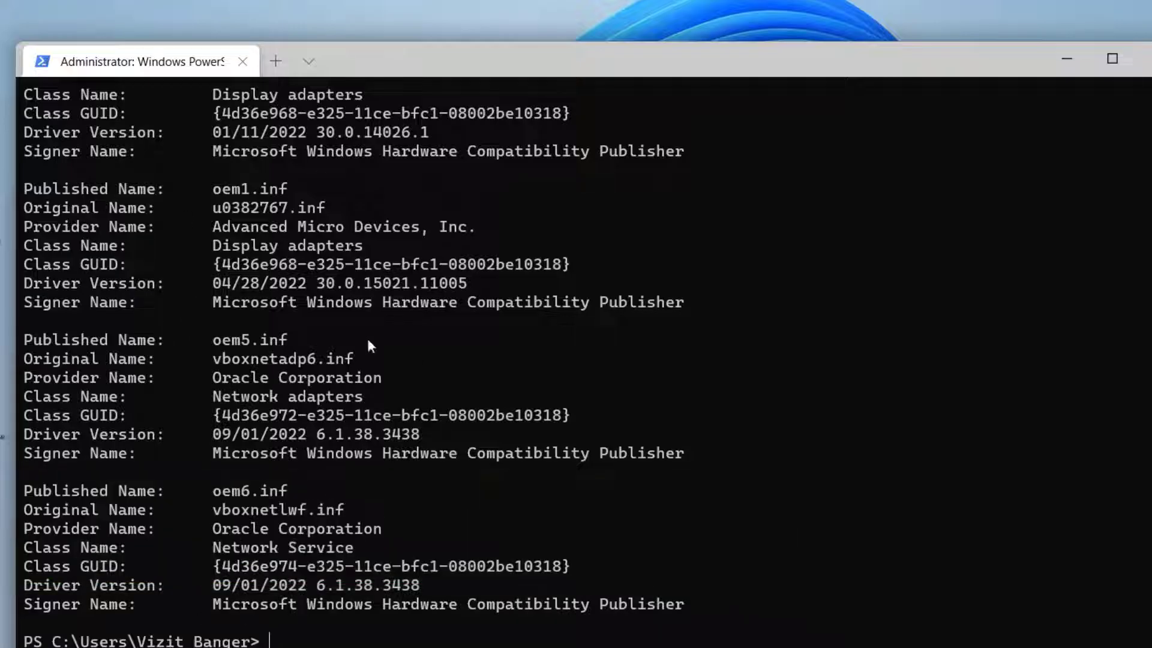
scroll(396, 510, up, 20)
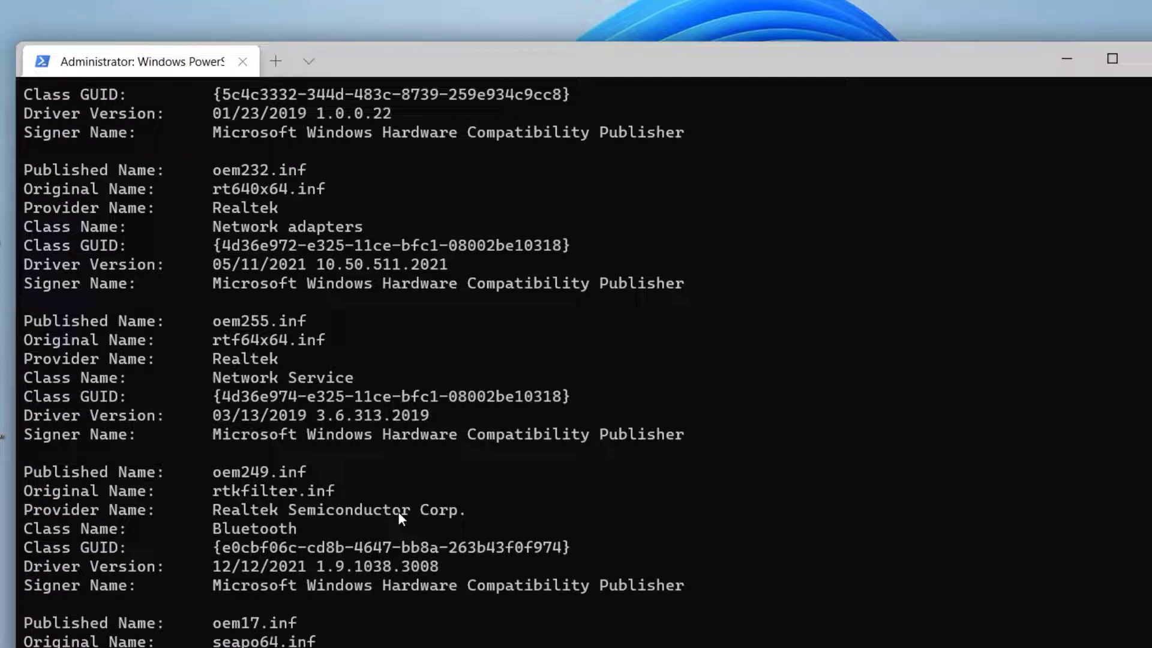
scroll(396, 515, up, 20)
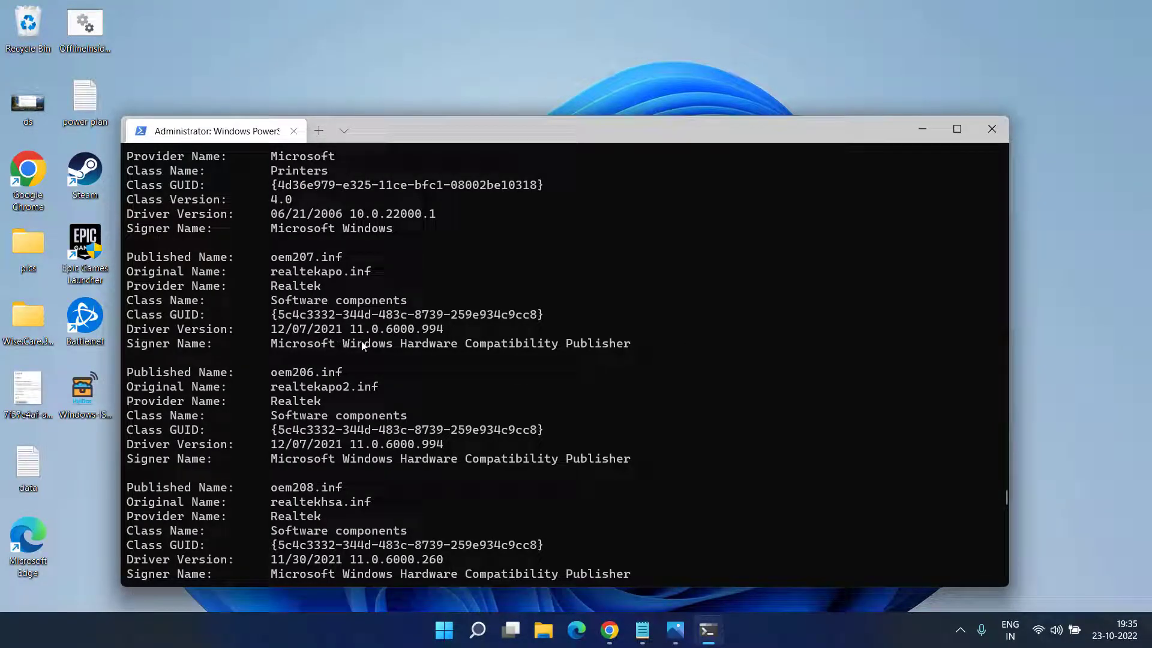
Step: Show the incompatible drivers screenshot in Photos and scroll the driver list back down
click(675, 629)
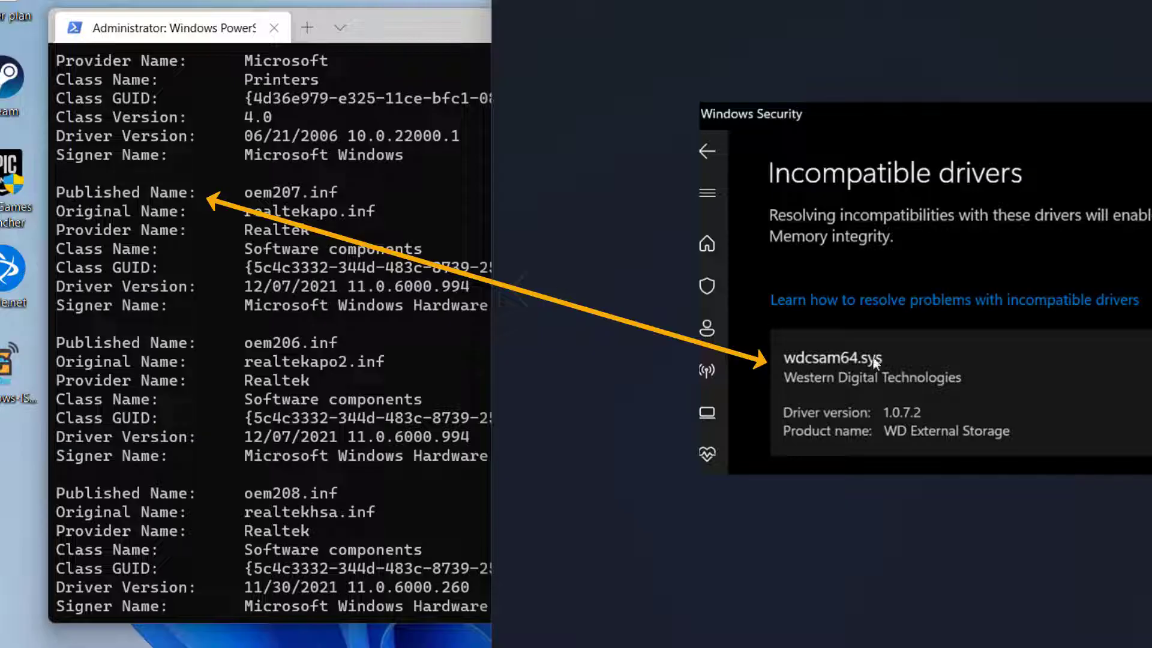
scroll(333, 414, down, 20)
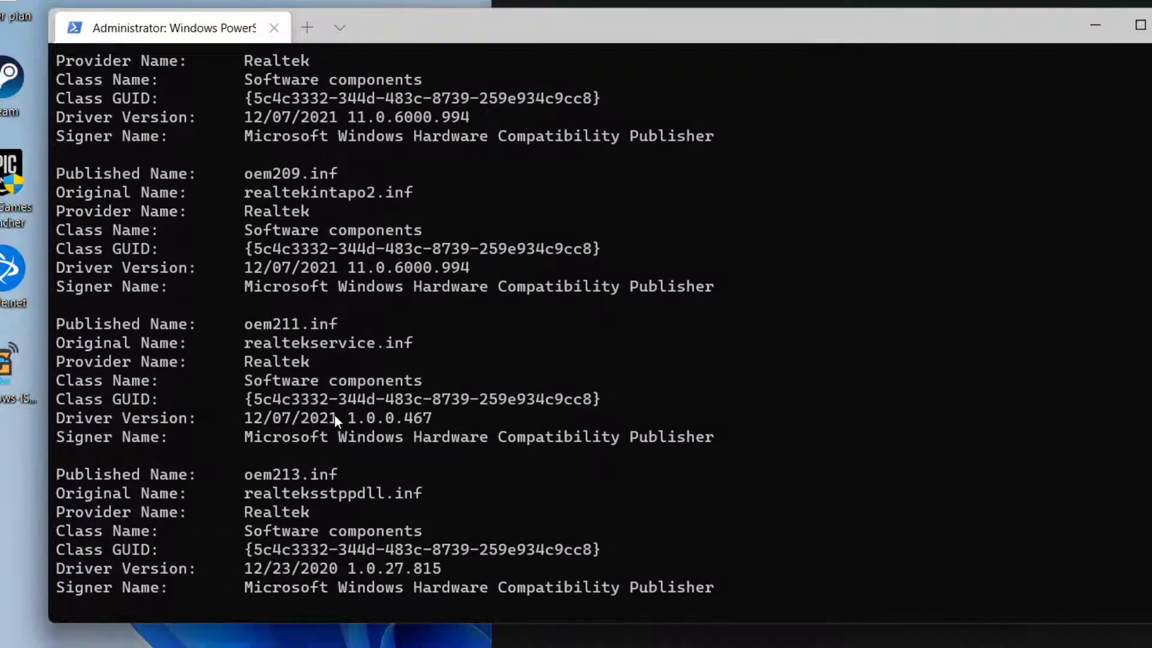
scroll(333, 416, down, 20)
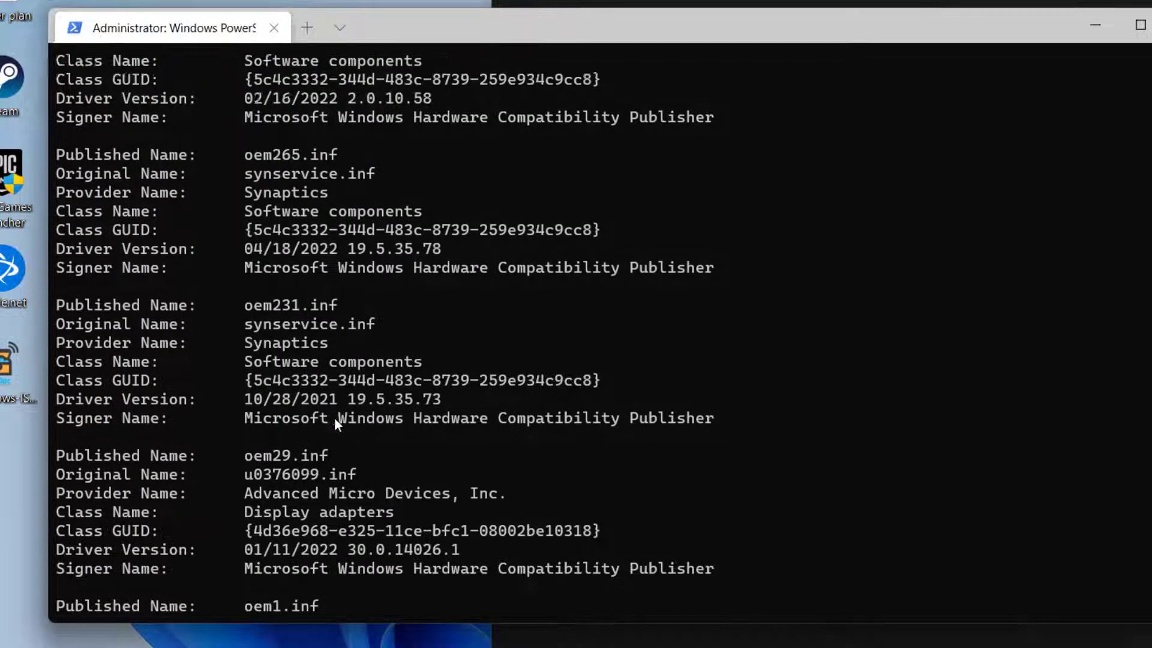
Step: Enter pnputil /delete-driver oem6.inf /uninstall /force at the prompt without running it
text(pnputil /delete-driver oem<typeinthenumber>.inf /uninstall /force)
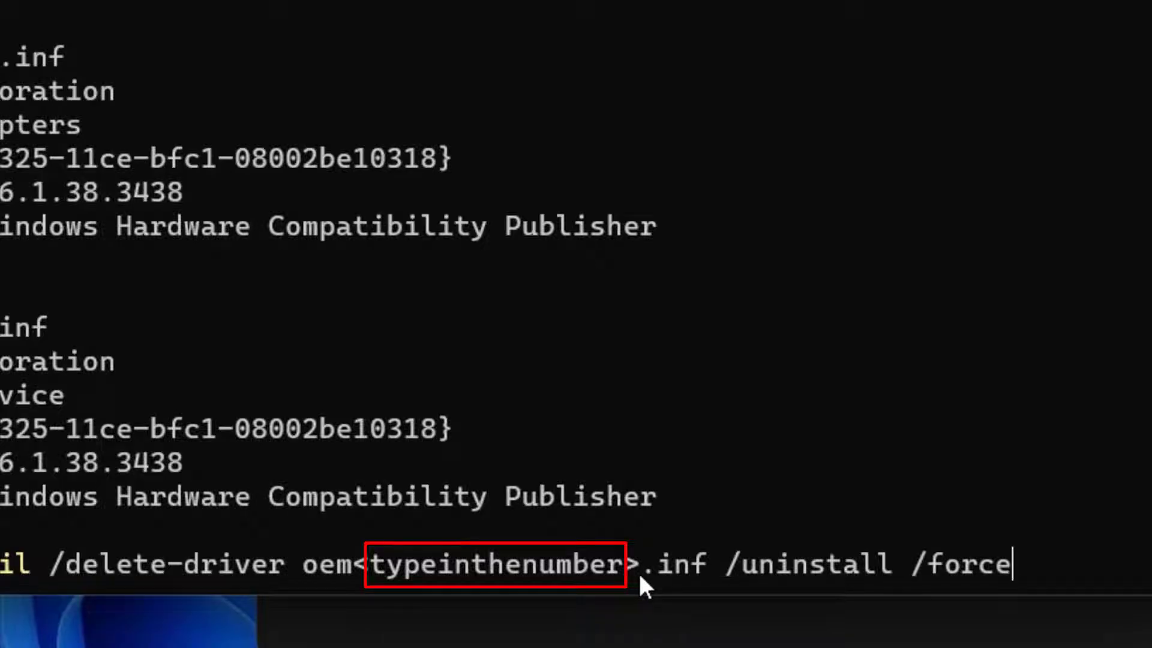
key(Left)
key(Left)
key(Left)
key(Left)
key(Left)
key(Left)
key(Left)
key(Left)
key(Left)
key(Left)
key(Left)
key(Left)
key(Left)
key(Left)
key(Left)
key(Left)
key(Left)
key(Left)
key(Left)
key(Left)
key(BackSpace)
key(BackSpace)
key(BackSpace)
key(BackSpace)
key(BackSpace)
key(BackSpace)
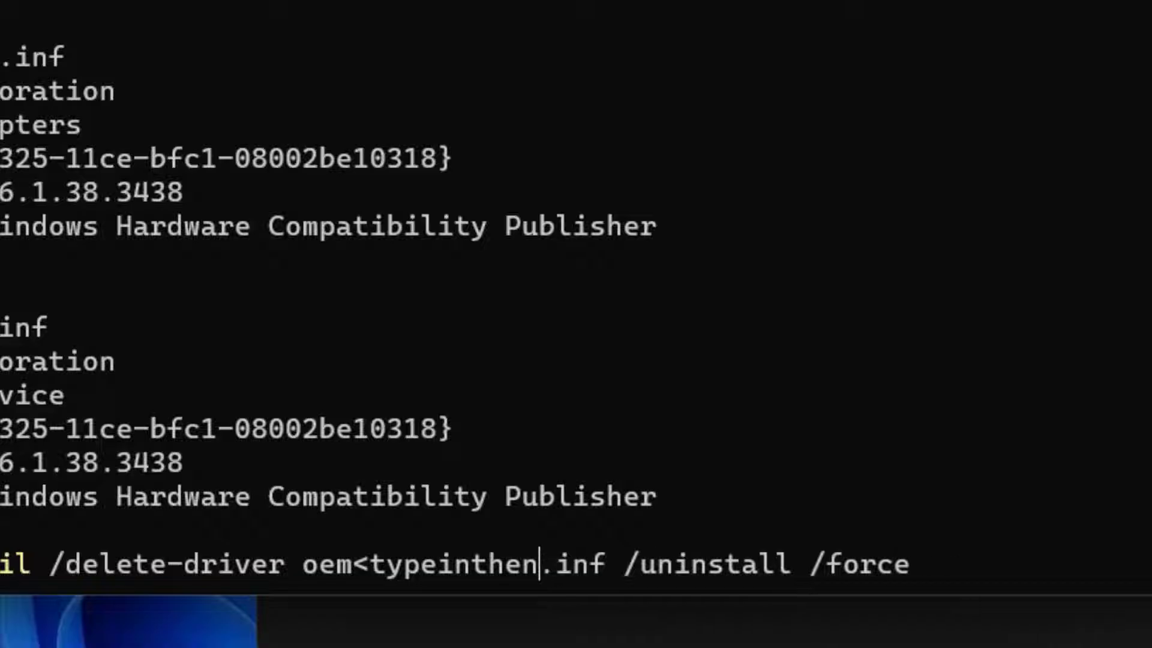
key(BackSpace)
key(BackSpace)
key(BackSpace)
key(BackSpace)
key(BackSpace)
key(BackSpace)
key(BackSpace)
key(BackSpace)
key(BackSpace)
key(BackSpace)
key(BackSpace)
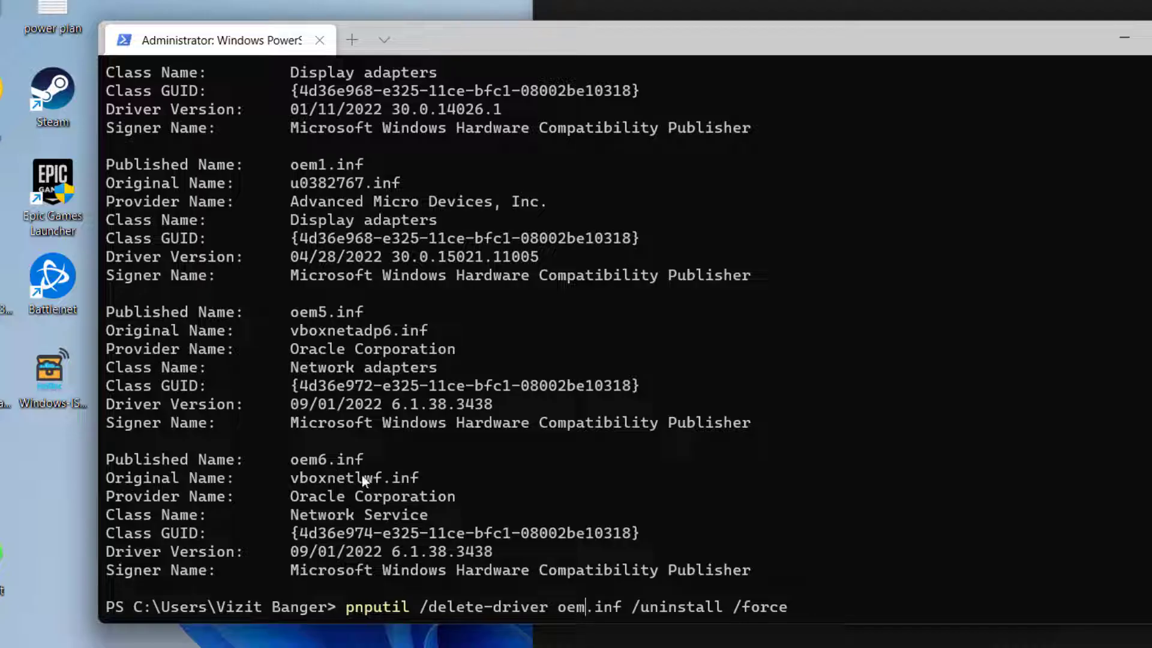
text(6)
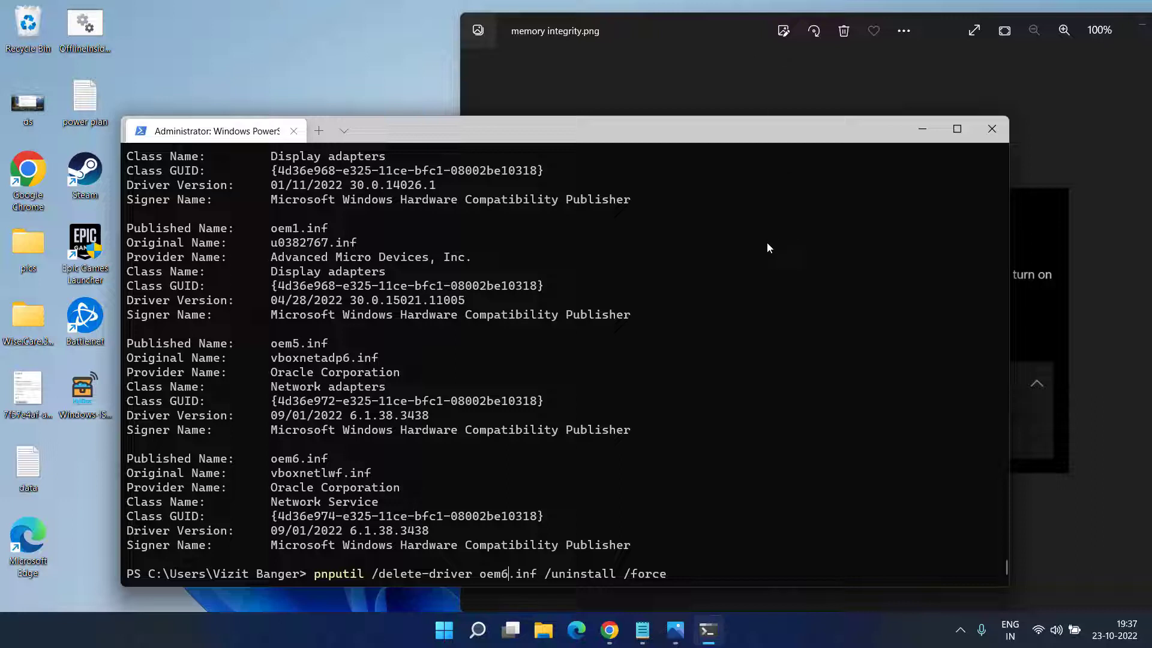
Step: Close Windows Terminal, then move aside and close the memory integrity.png viewer
click(993, 128)
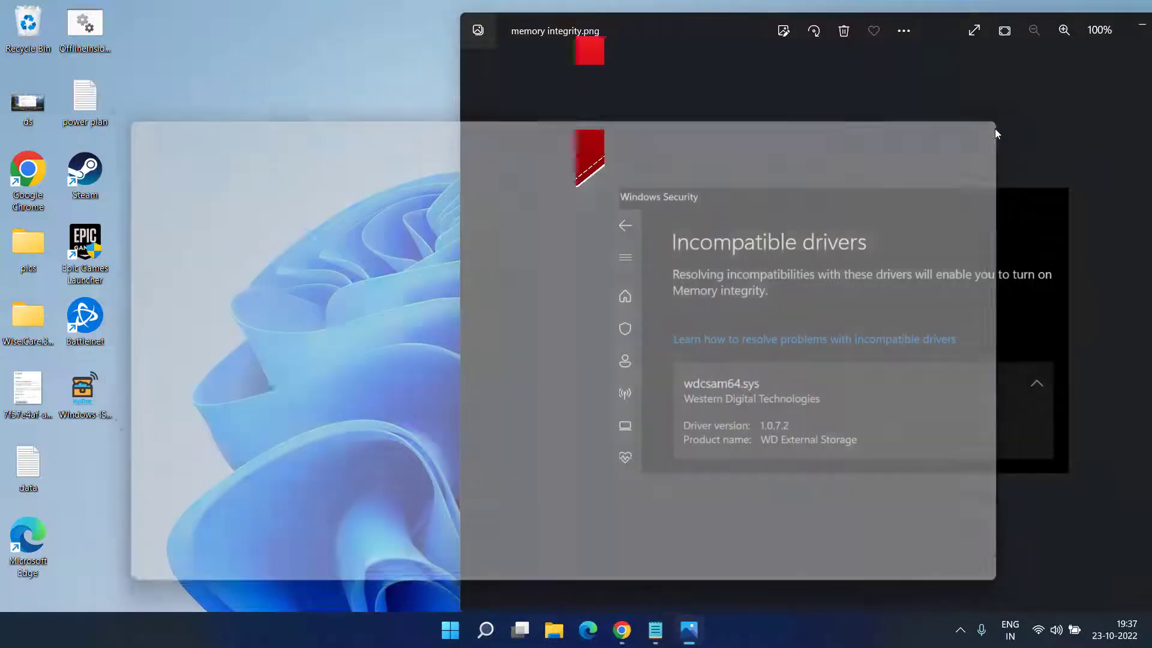
drag(704, 30, 438, 25)
click(943, 25)
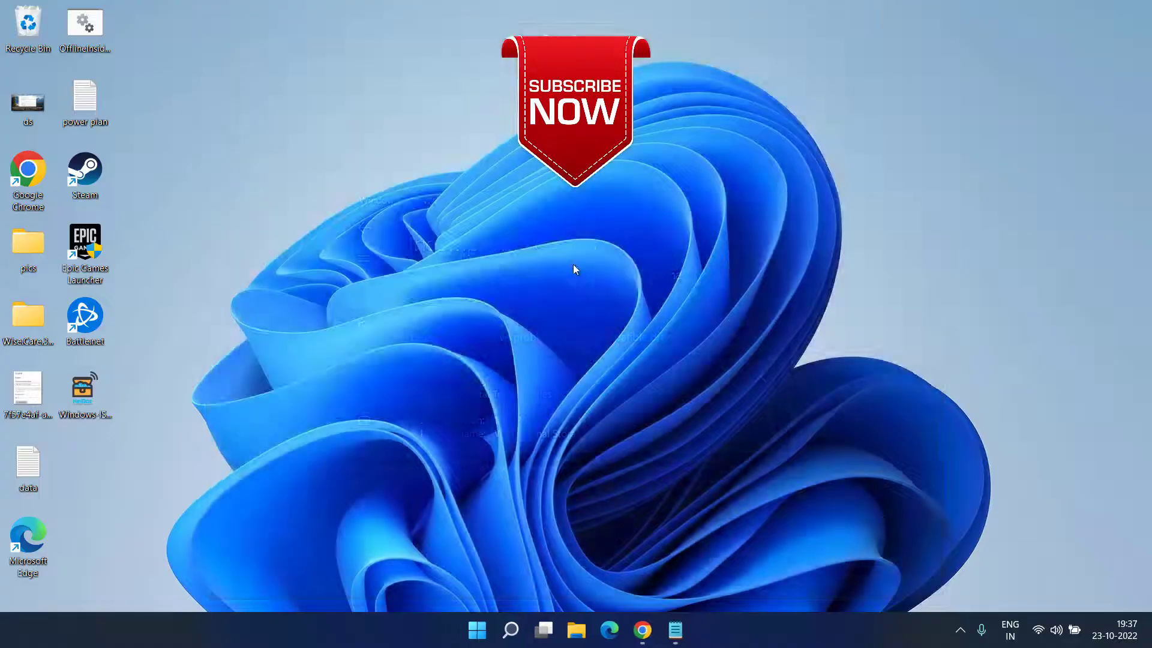